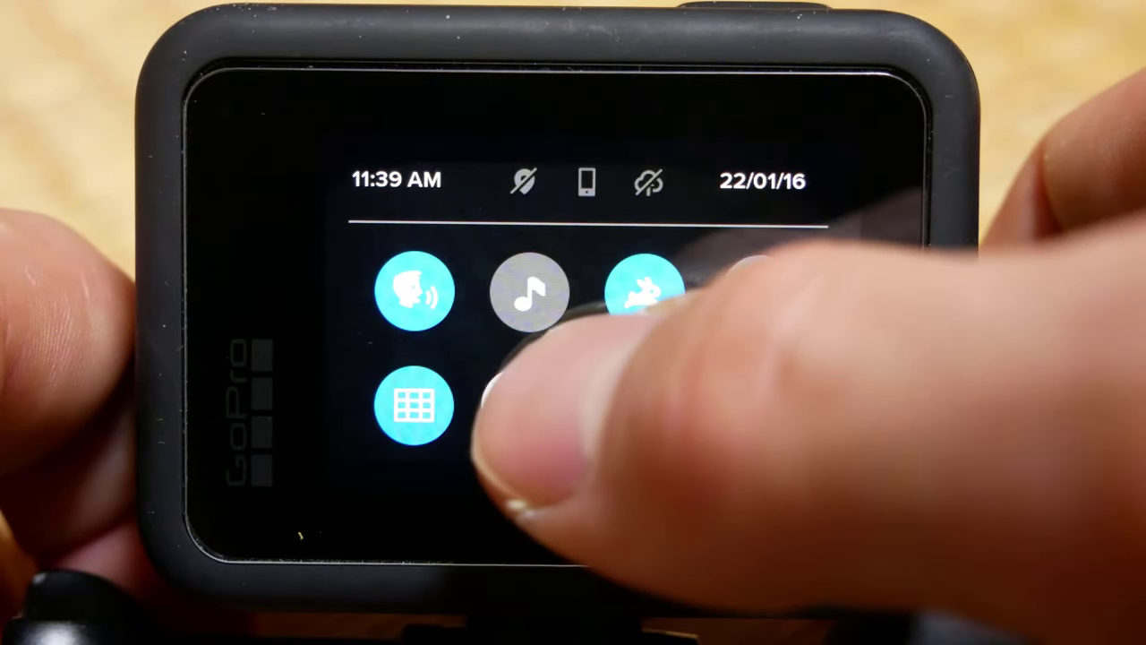
Change the GoPro's General > Video Compression preference to HEVC and recheck that it stuck
{"action": "left_click", "coordinate": [537, 407]}
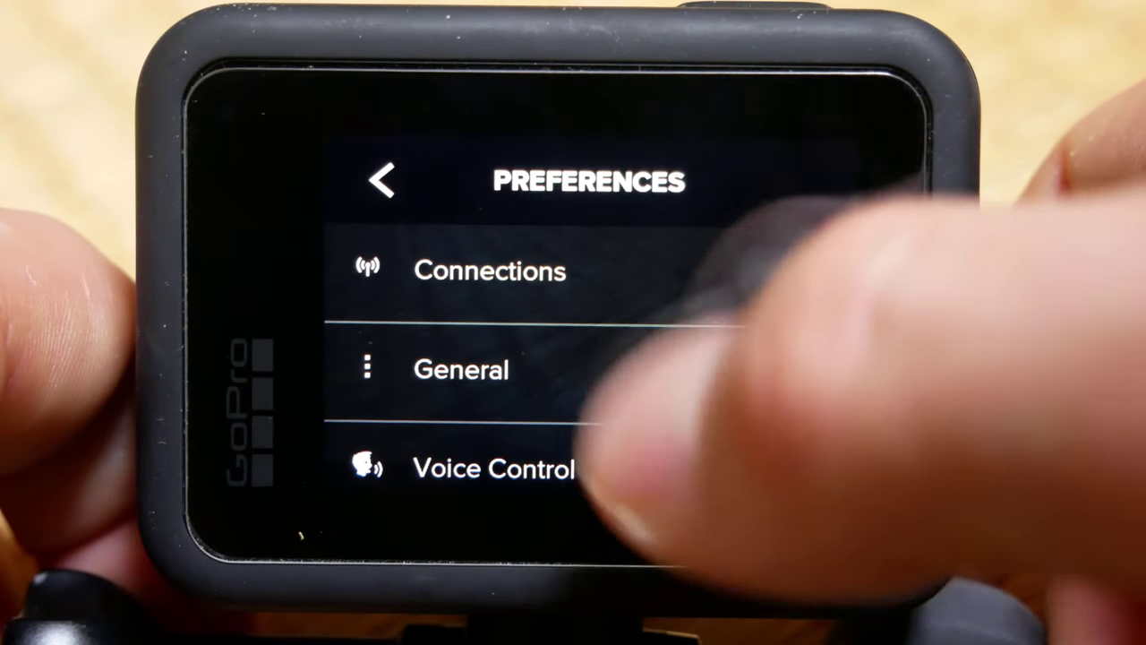
{"action": "left_click", "coordinate": [573, 371]}
{"action": "left_click_drag", "start_coordinate": [587, 501], "coordinate": [550, 354]}
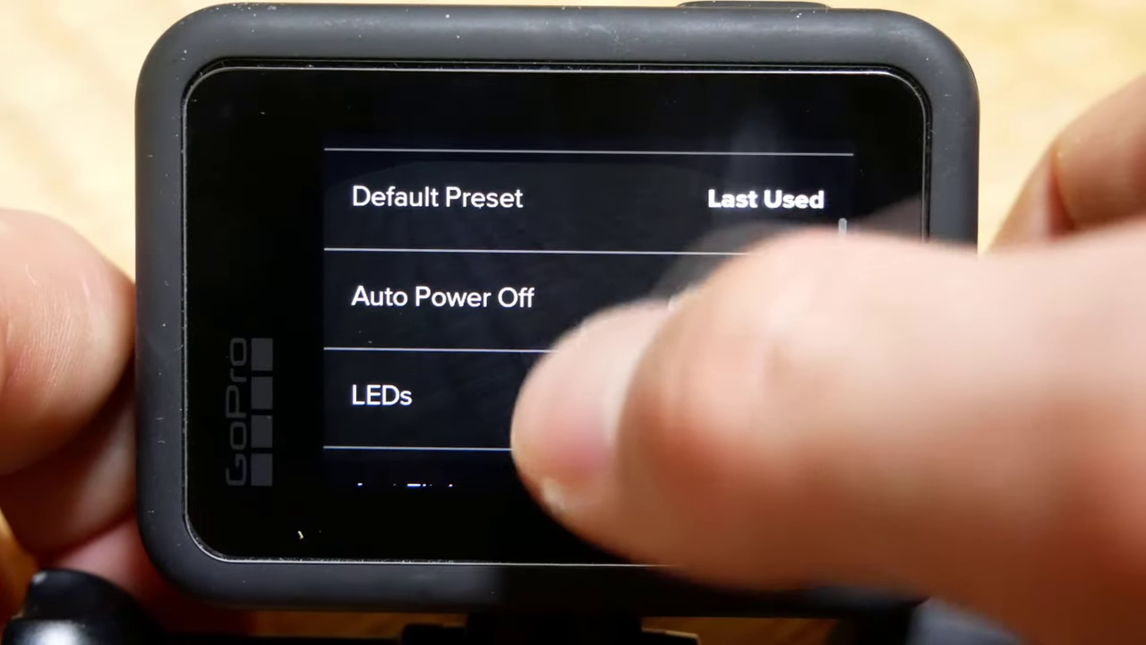
{"action": "left_click_drag", "start_coordinate": [586, 461], "coordinate": [614, 157]}
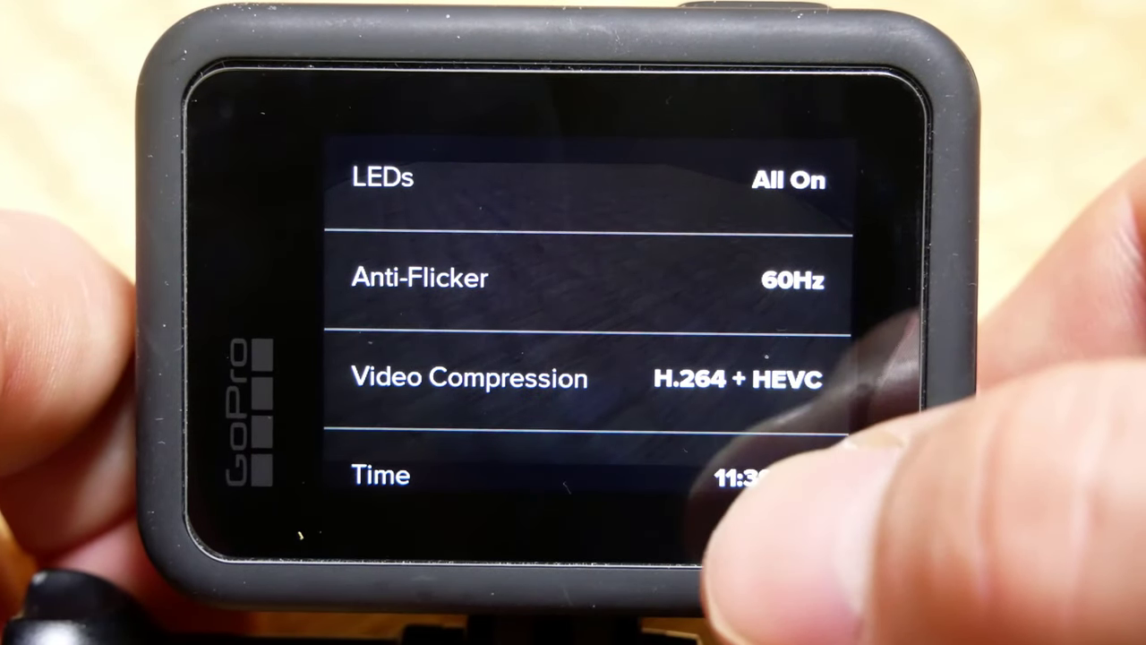
{"action": "left_click", "coordinate": [609, 380]}
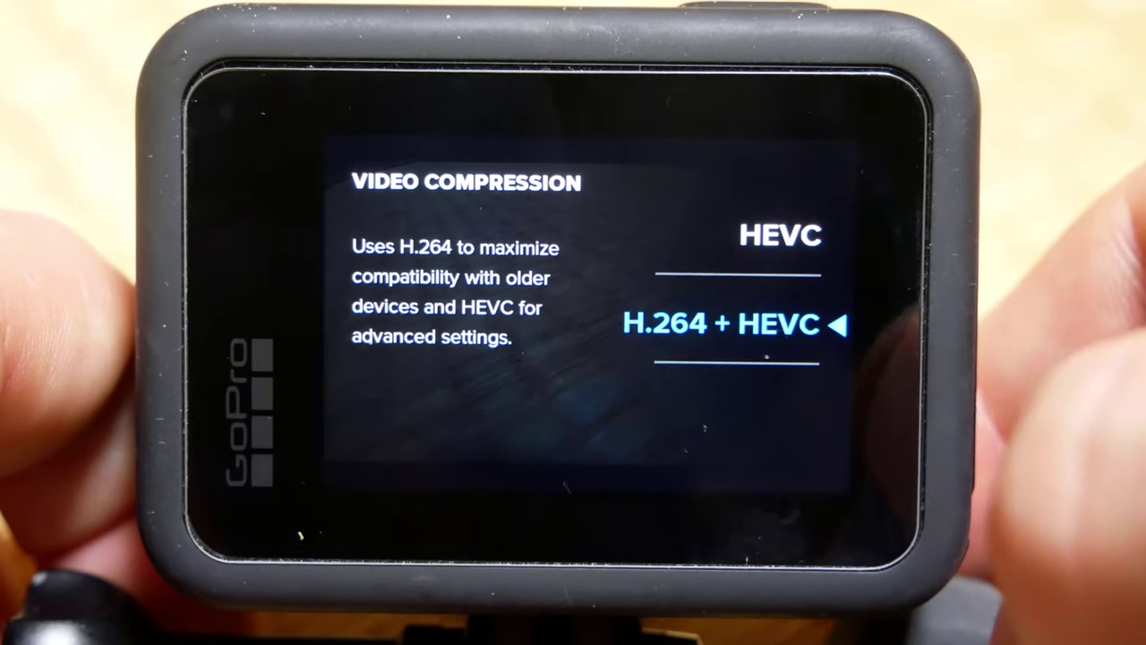
{"action": "left_click", "coordinate": [774, 237]}
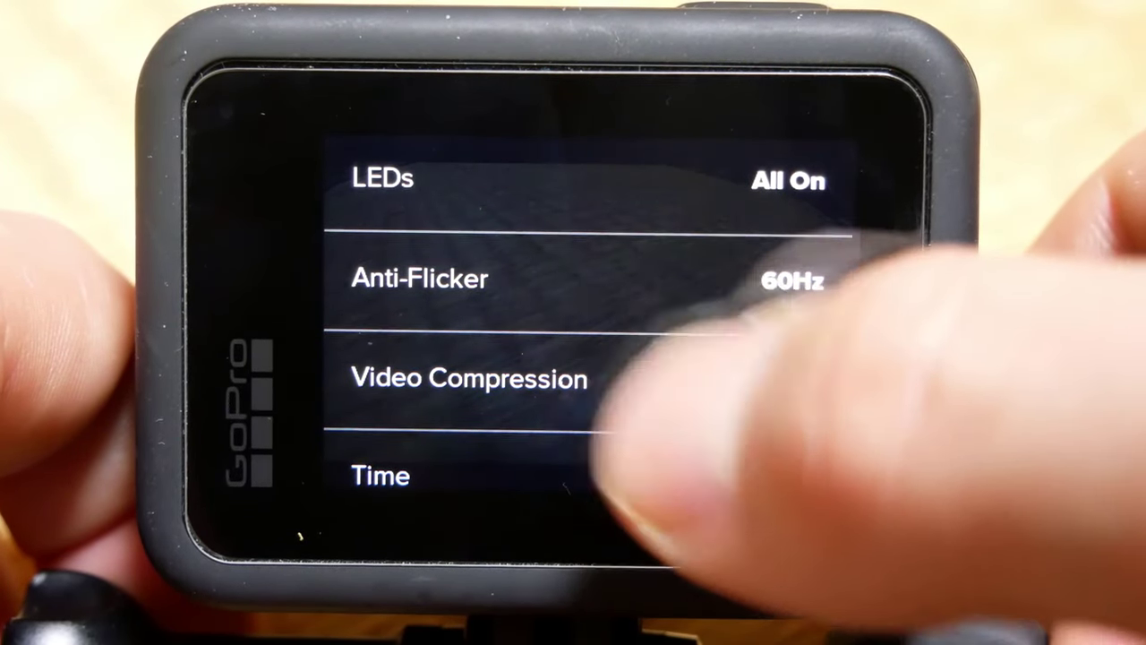
{"action": "left_click", "coordinate": [640, 381]}
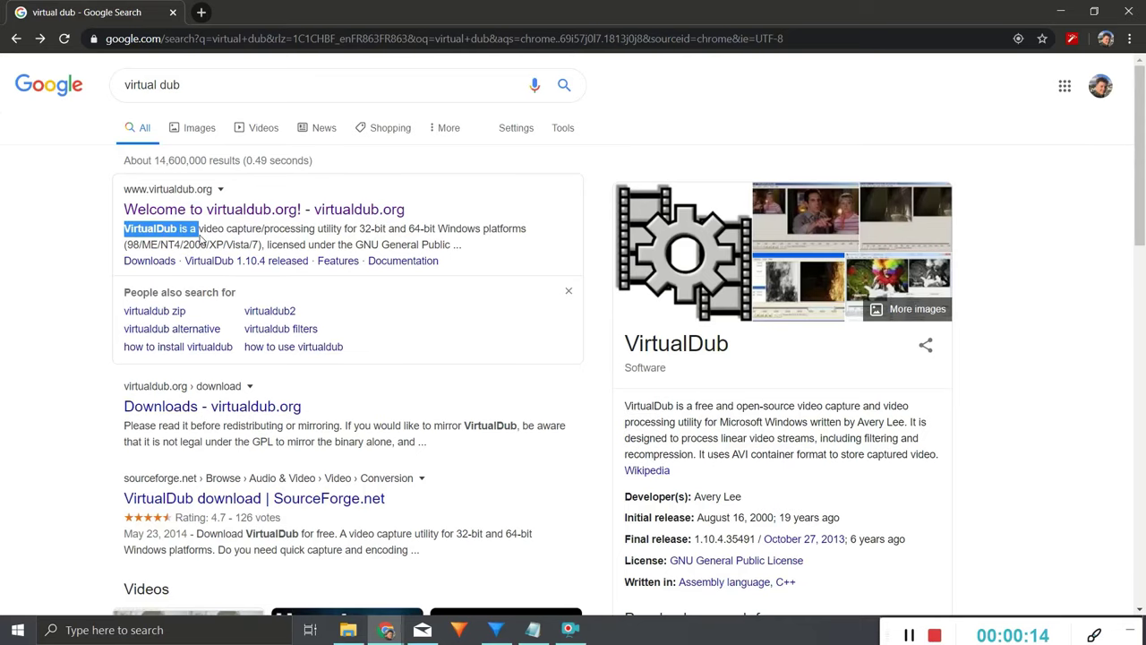
Highlight the start of the virtualdub.org result's description in the Google results
{"action": "left_click_drag", "start_coordinate": [200, 235], "coordinate": [208, 238]}
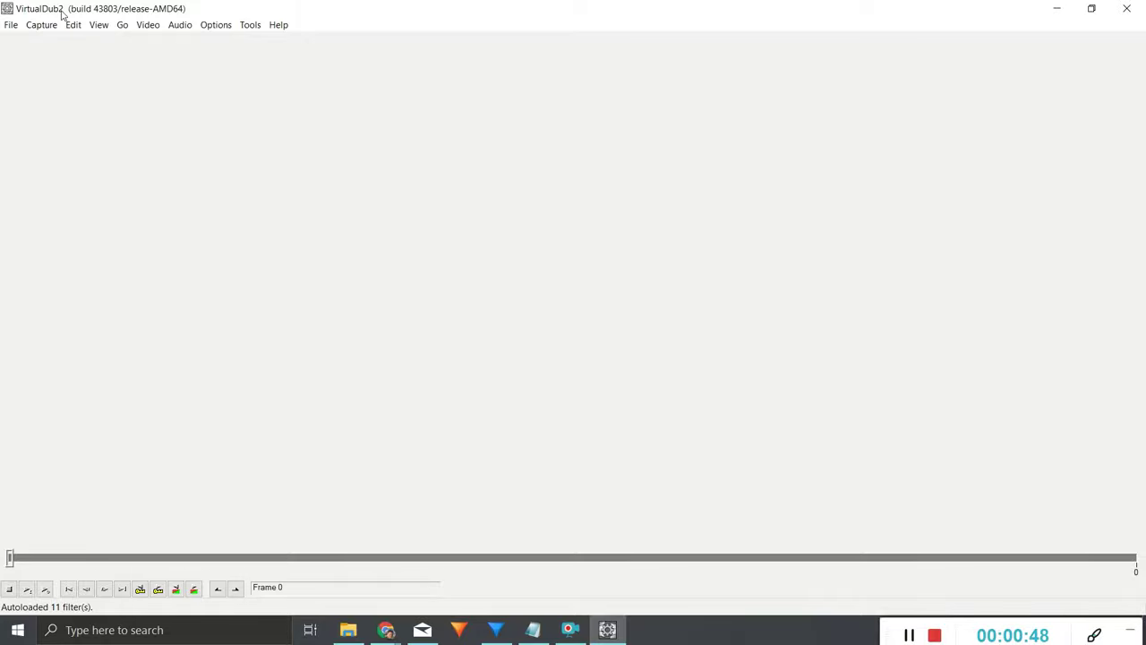
Set video compression to GoPro CineForm (native) with 10-bit depth and High quality
{"action": "left_click", "coordinate": [146, 25]}
{"action": "left_click", "coordinate": [180, 86]}
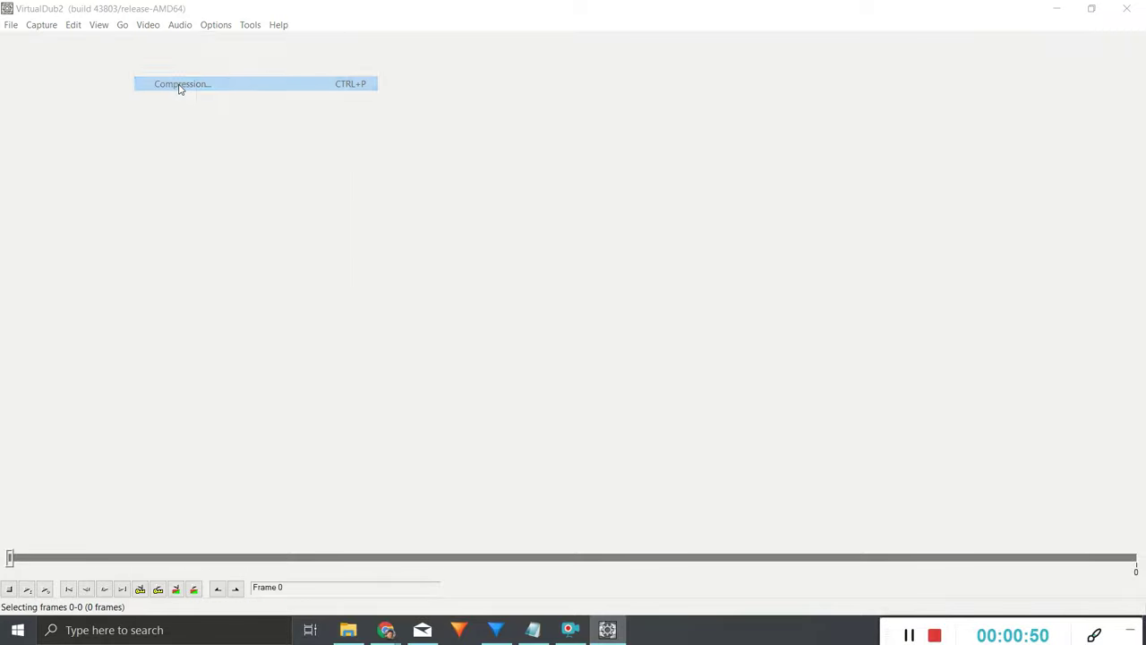
{"action": "left_click", "coordinate": [42, 144]}
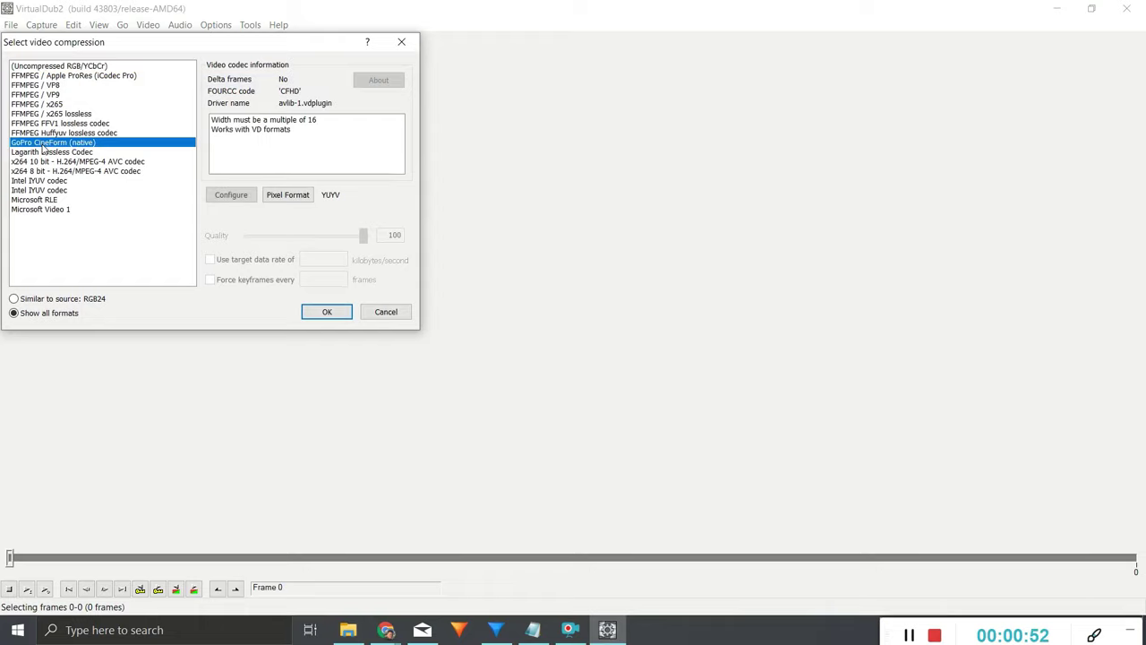
{"action": "left_click", "coordinate": [229, 196]}
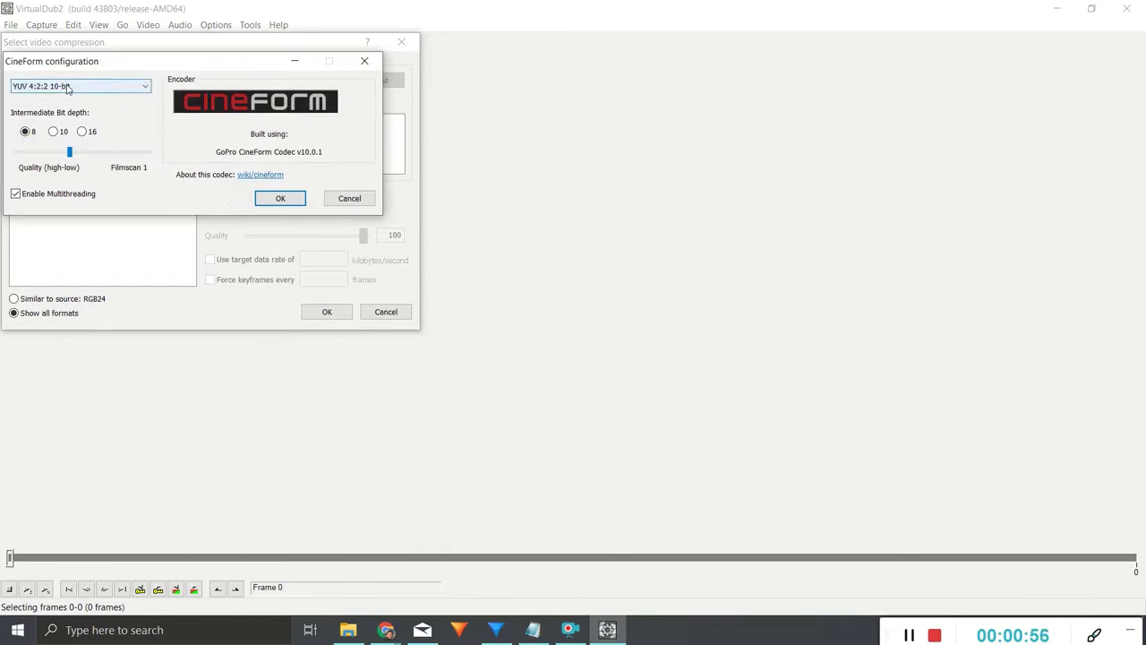
{"action": "left_click", "coordinate": [55, 132]}
{"action": "mouse_move", "coordinate": [70, 154]}
{"action": "left_mouse_down"}
{"action": "mouse_move", "coordinate": [111, 155]}
{"action": "mouse_move", "coordinate": [28, 154]}
{"action": "mouse_move", "coordinate": [93, 157]}
{"action": "left_mouse_up"}
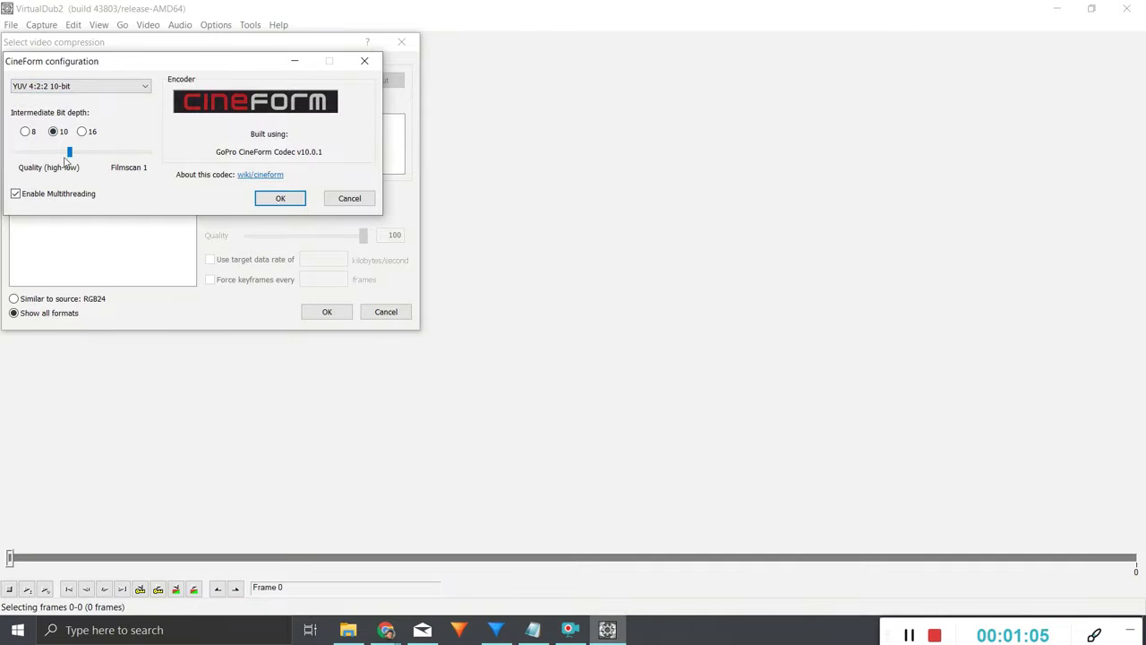
{"action": "mouse_move", "coordinate": [71, 157]}
{"action": "left_mouse_down"}
{"action": "mouse_move", "coordinate": [120, 156]}
{"action": "mouse_move", "coordinate": [17, 154]}
{"action": "mouse_move", "coordinate": [70, 154]}
{"action": "left_mouse_up"}
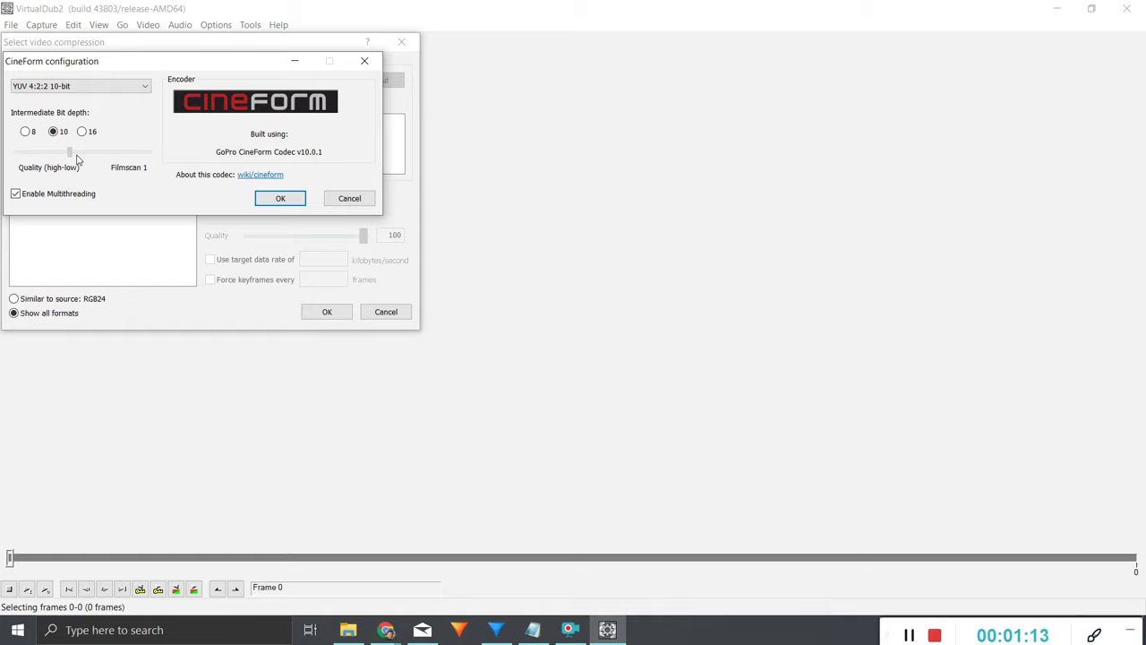
{"action": "left_click", "coordinate": [294, 202]}
{"action": "left_click", "coordinate": [327, 313]}
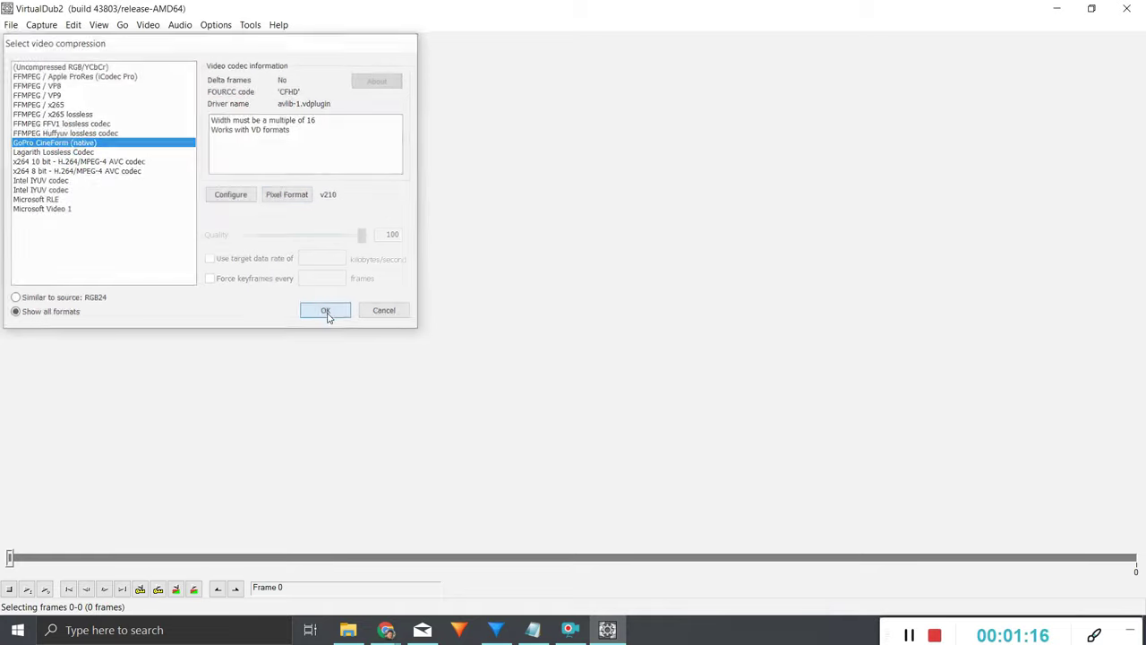
Switch audio to Full processing mode and open GX010226.MP4 from the 100GOPRO folder
{"action": "left_click", "coordinate": [180, 25]}
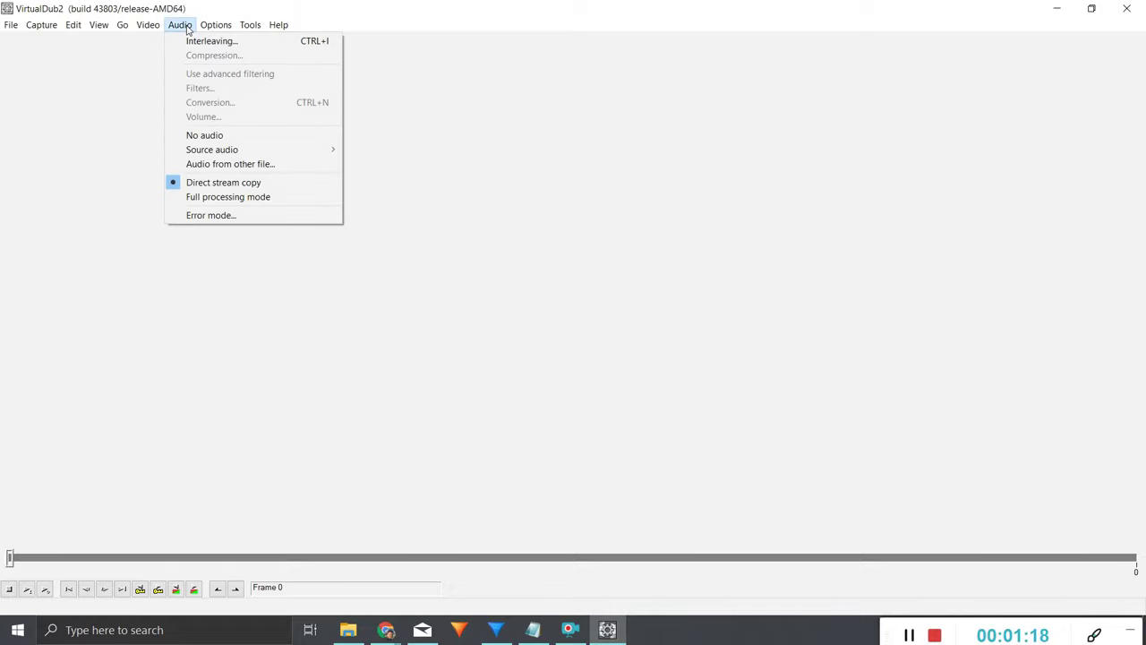
{"action": "left_click", "coordinate": [225, 197]}
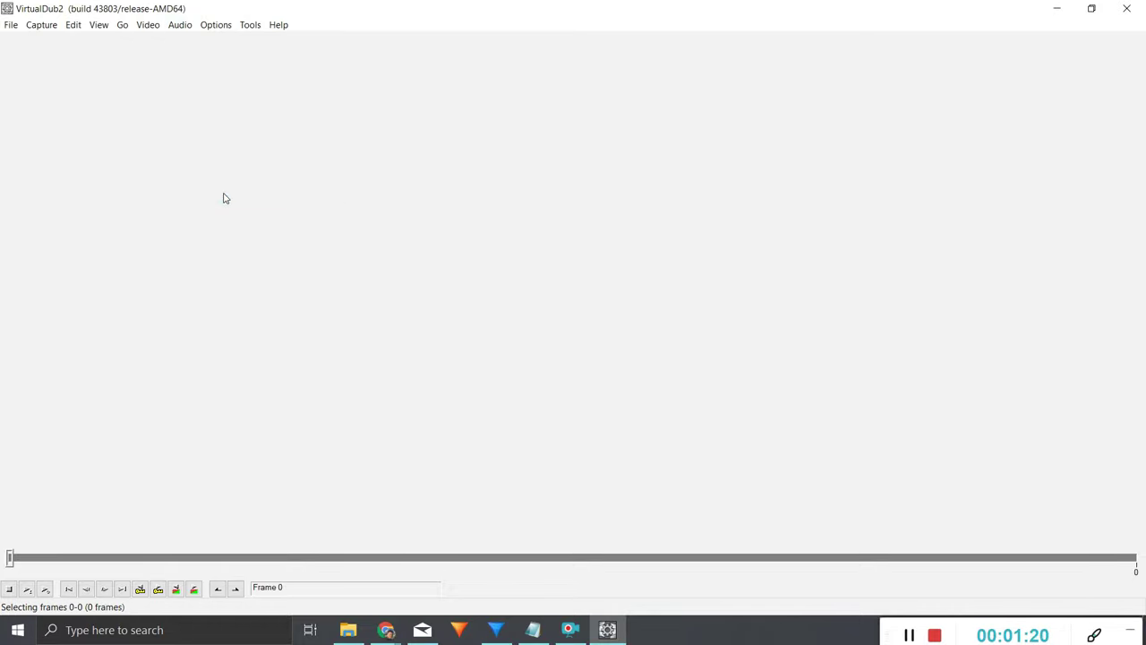
{"action": "left_click", "coordinate": [11, 24]}
{"action": "left_click", "coordinate": [27, 42]}
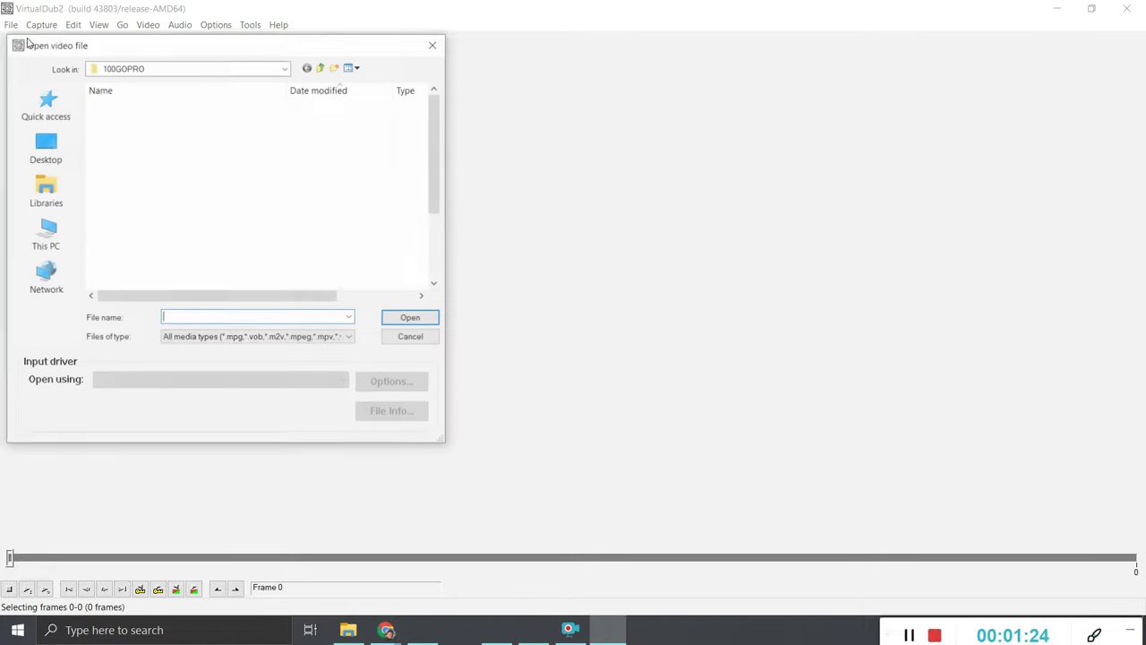
{"action": "scroll", "coordinate": [187, 226], "scroll_direction": "down", "scroll_amount": 15}
{"action": "double_click", "coordinate": [177, 191]}
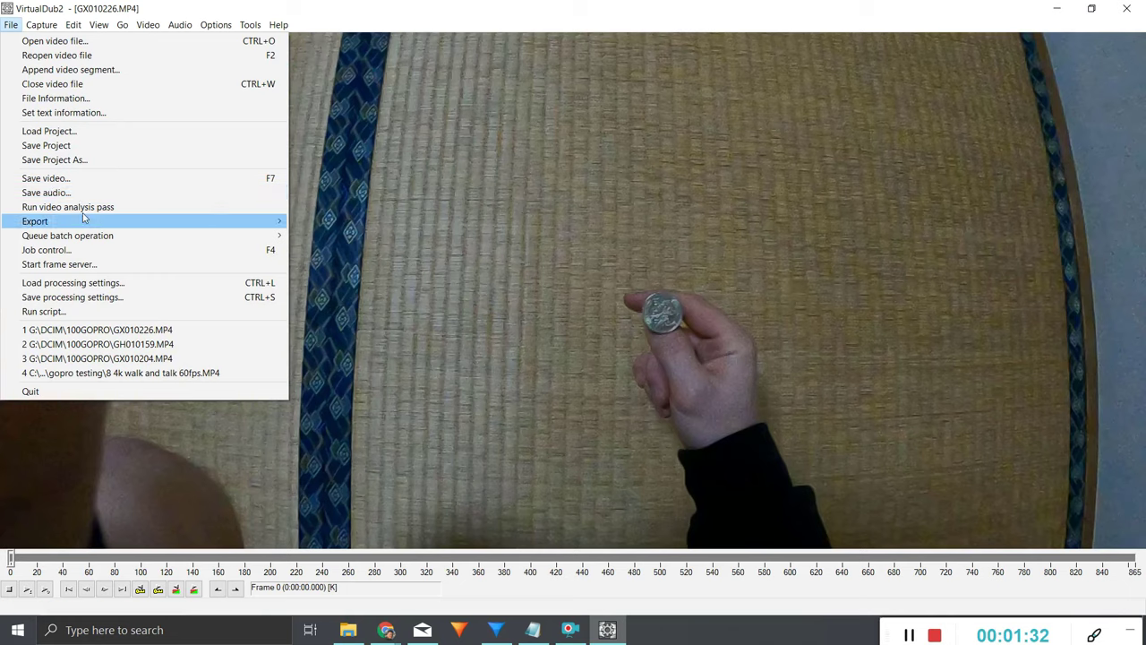
Save the clip as an old-format AVI, coin flip.avi, and import it into HitFilm Pro
{"action": "mouse_move", "coordinate": [86, 224]}
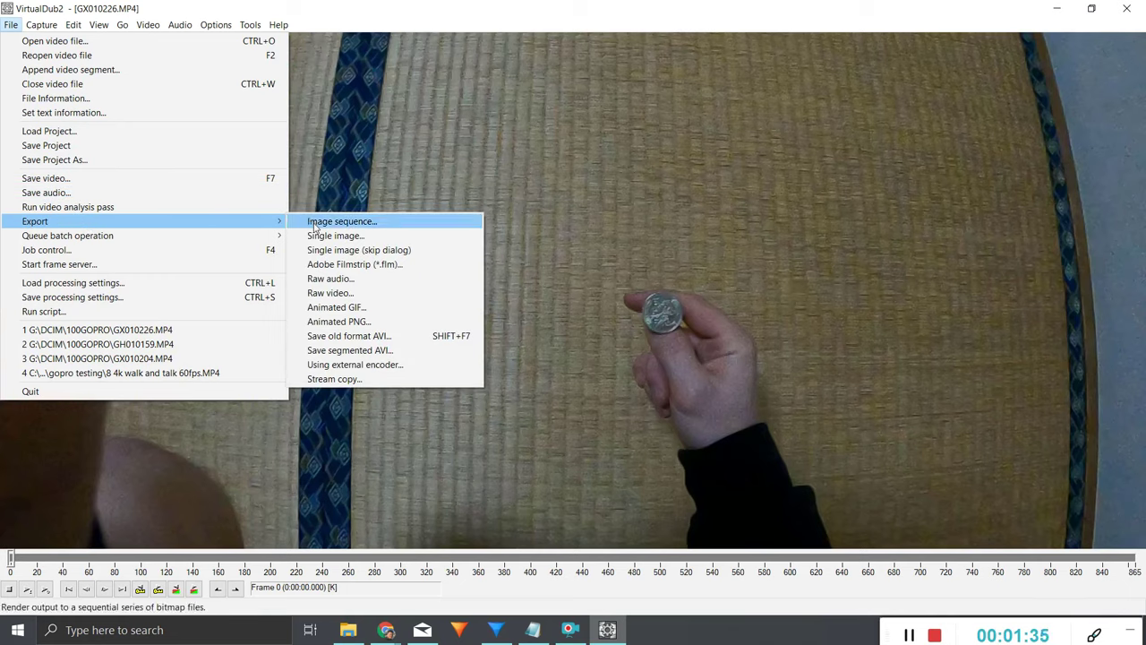
{"action": "left_click", "coordinate": [372, 337]}
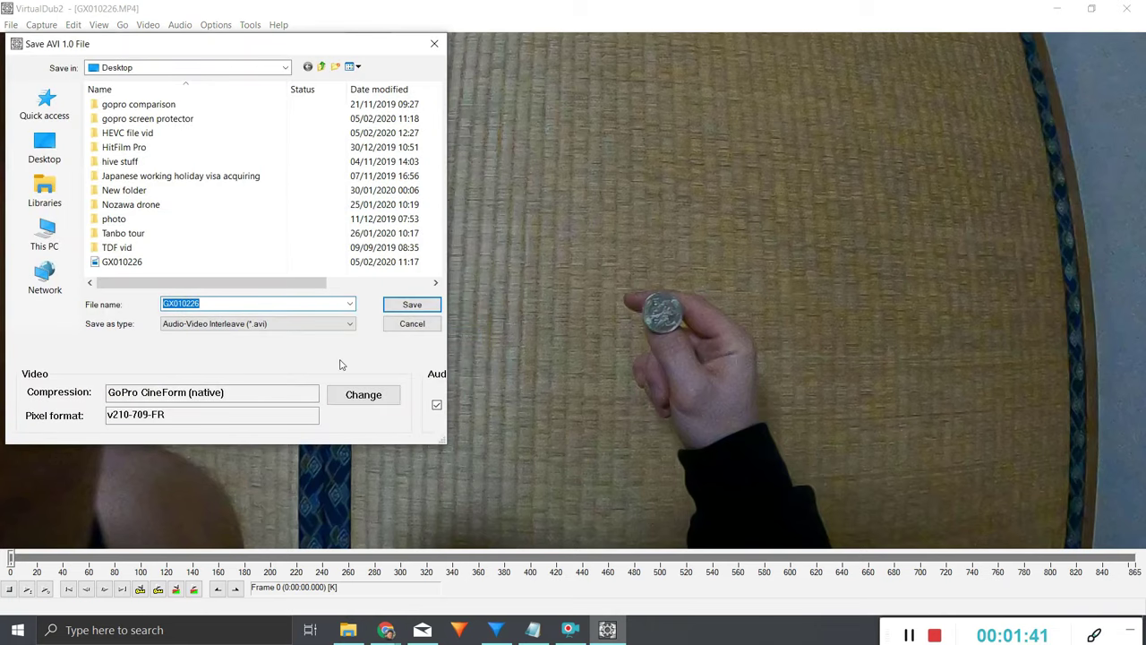
{"action": "left_click", "coordinate": [412, 306]}
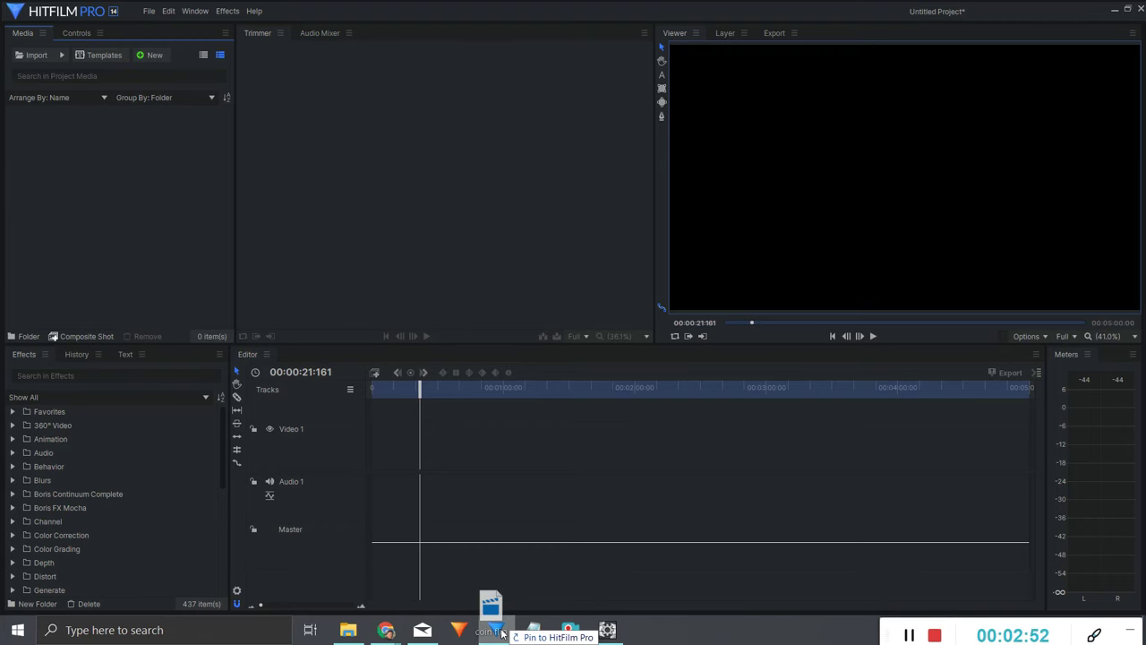
{"action": "left_click_drag", "start_coordinate": [499, 616], "coordinate": [100, 207]}
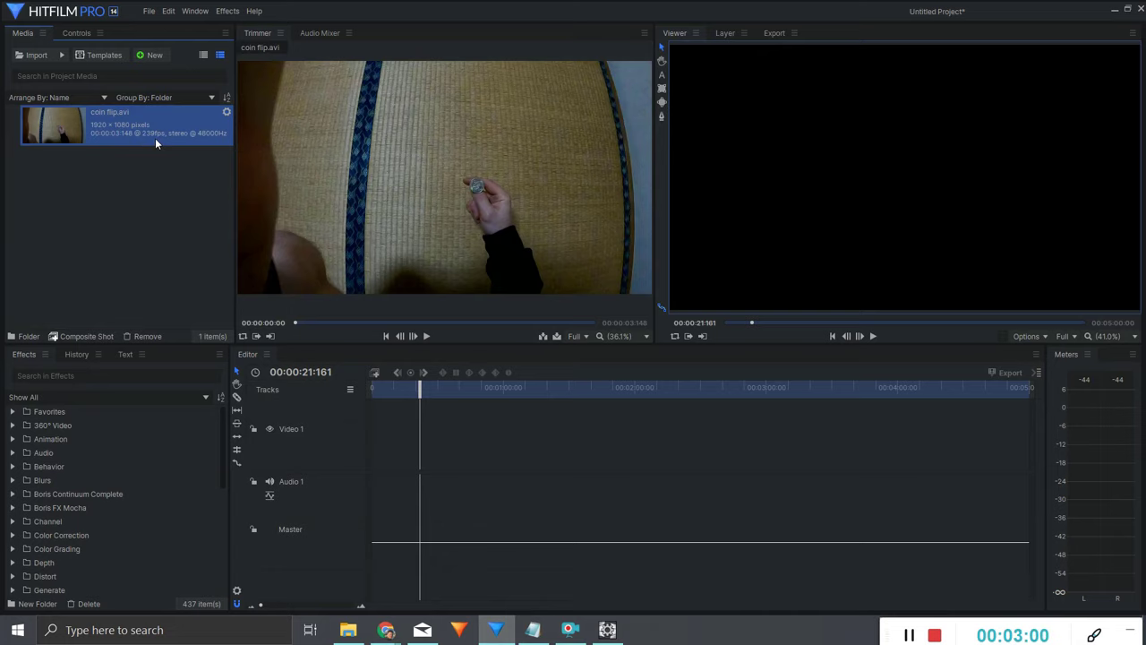
Place coin flip.avi at the start of the timeline and preview it
{"action": "left_click_drag", "start_coordinate": [128, 136], "coordinate": [367, 446]}
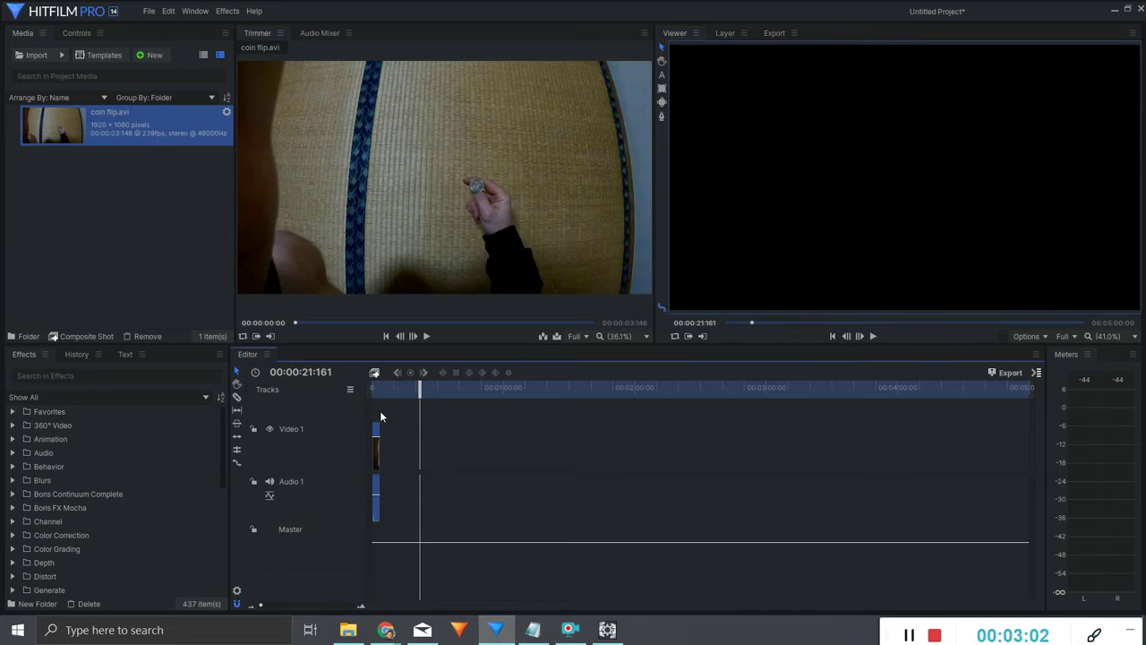
{"action": "left_click", "coordinate": [381, 388]}
{"action": "key", "text": "space"}
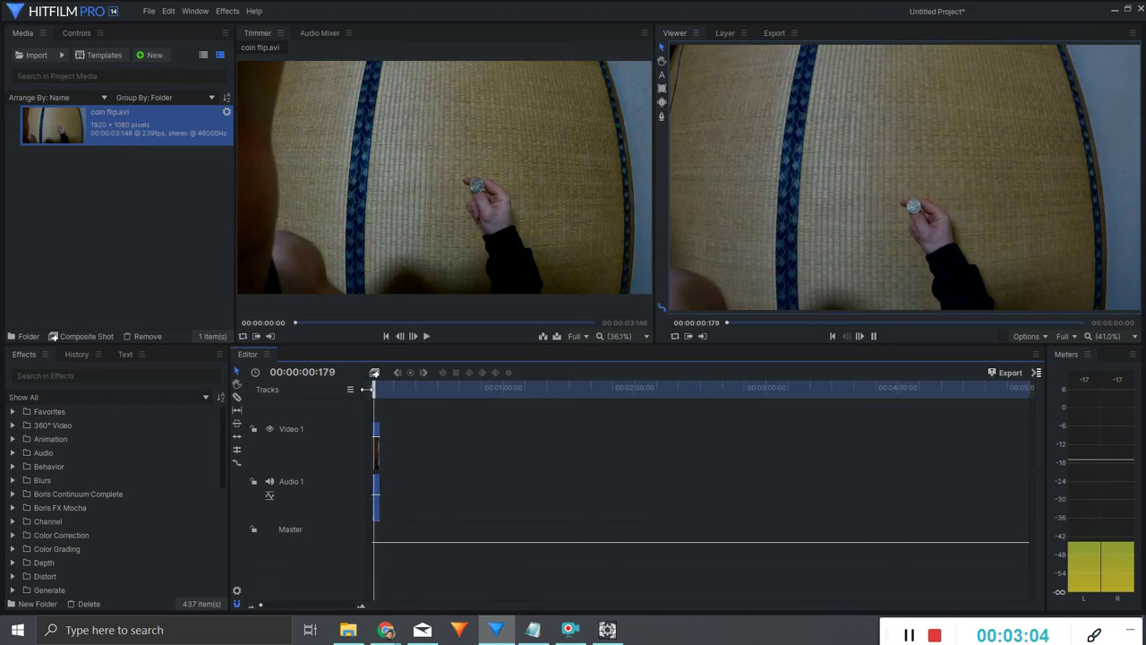
{"action": "key", "text": "space"}
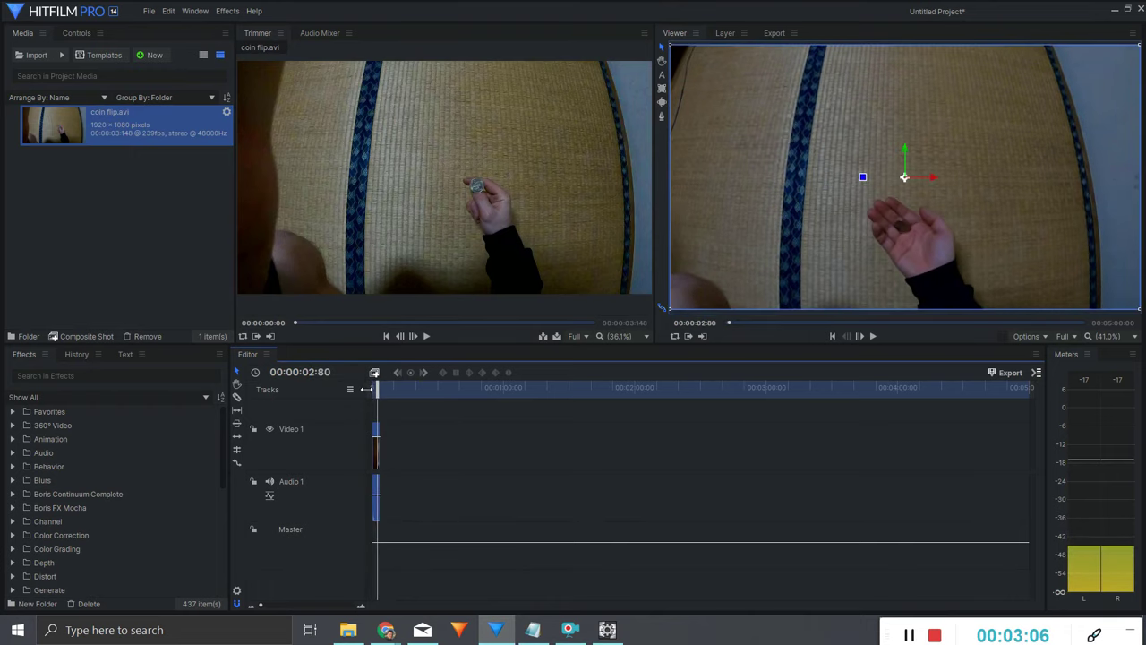
Set the clip's Speed/Duration to 10% and play back the slowed clip
{"action": "right_click", "coordinate": [377, 450]}
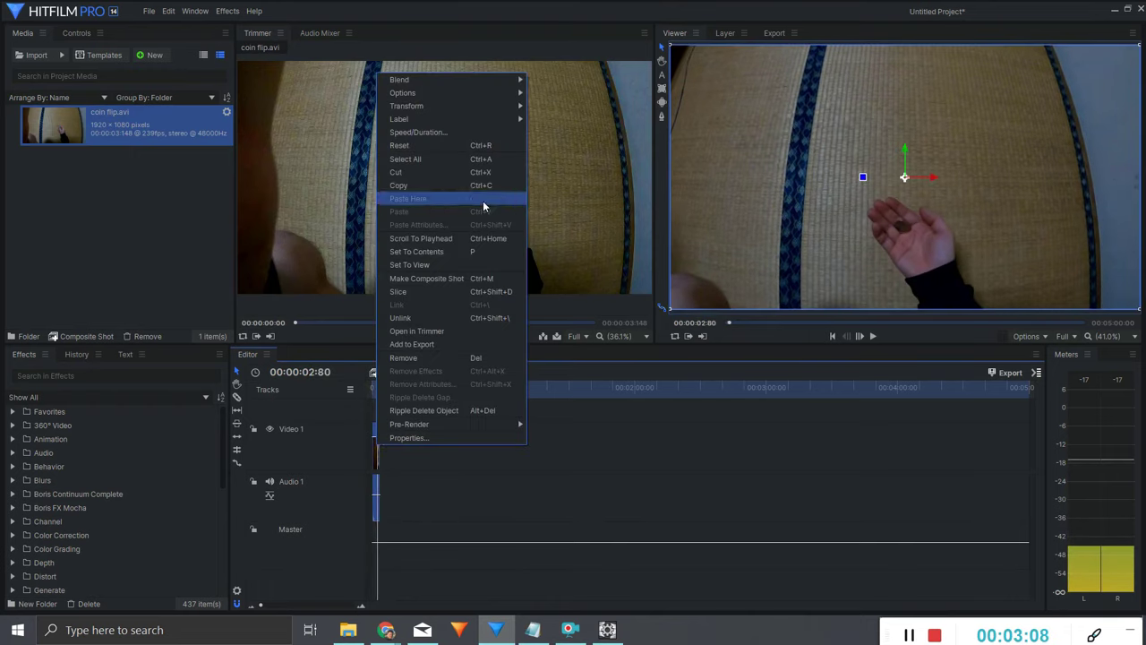
{"action": "left_click", "coordinate": [505, 134]}
{"action": "type", "text": "10"}
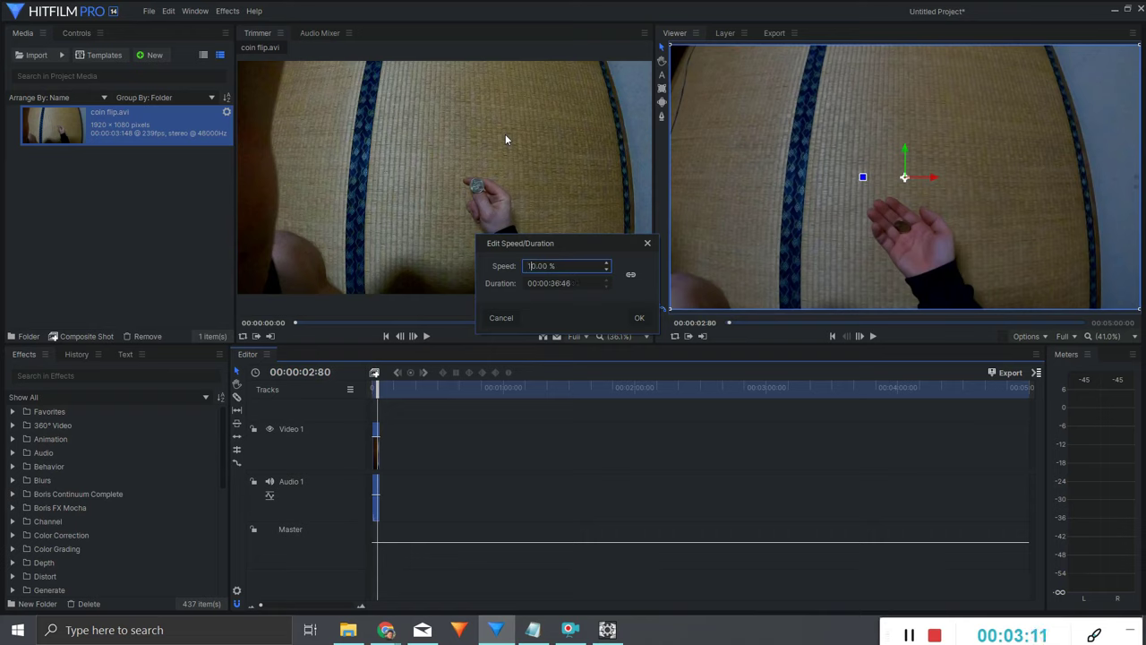
{"action": "key", "text": "Return"}
{"action": "key", "text": "space"}
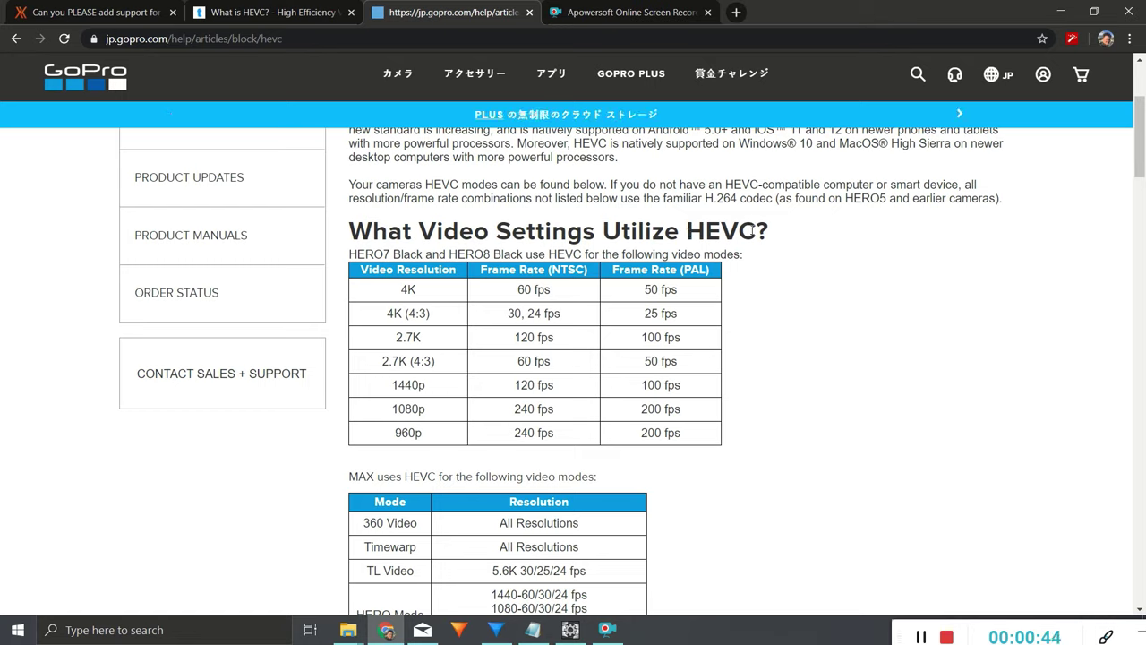
Highlight the 4K 60 fps and 1080p 240 fps rows, then the HERO7/HERO8 HEVC-or-H.264 note
{"action": "left_click_drag", "start_coordinate": [404, 290], "coordinate": [557, 295]}
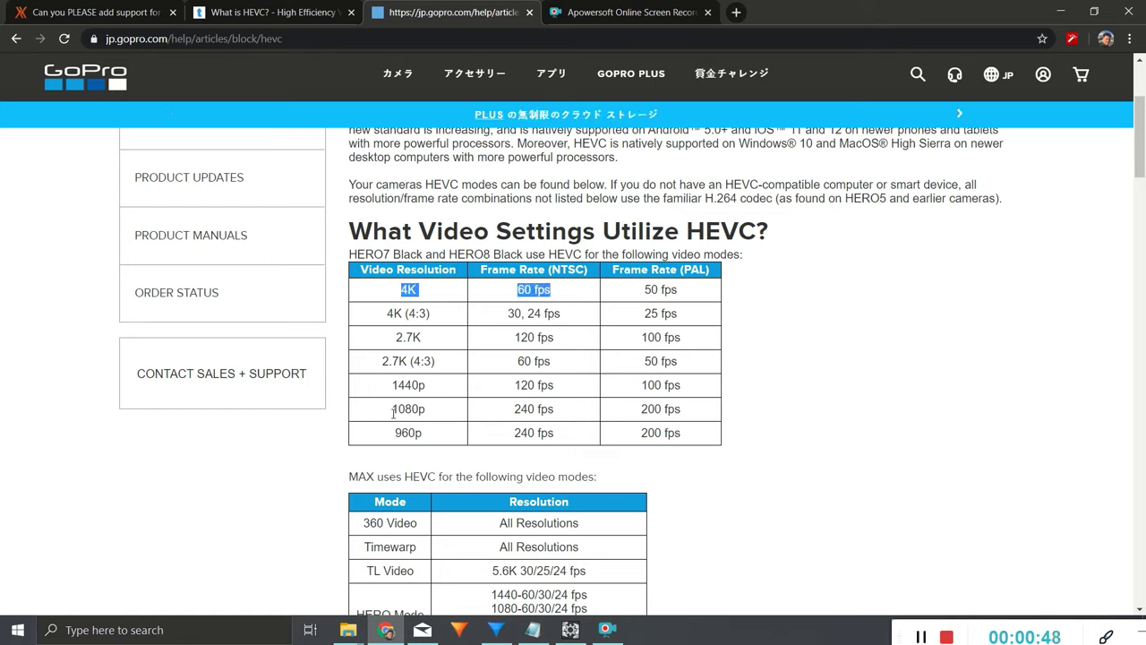
{"action": "left_click_drag", "start_coordinate": [393, 409], "coordinate": [561, 414]}
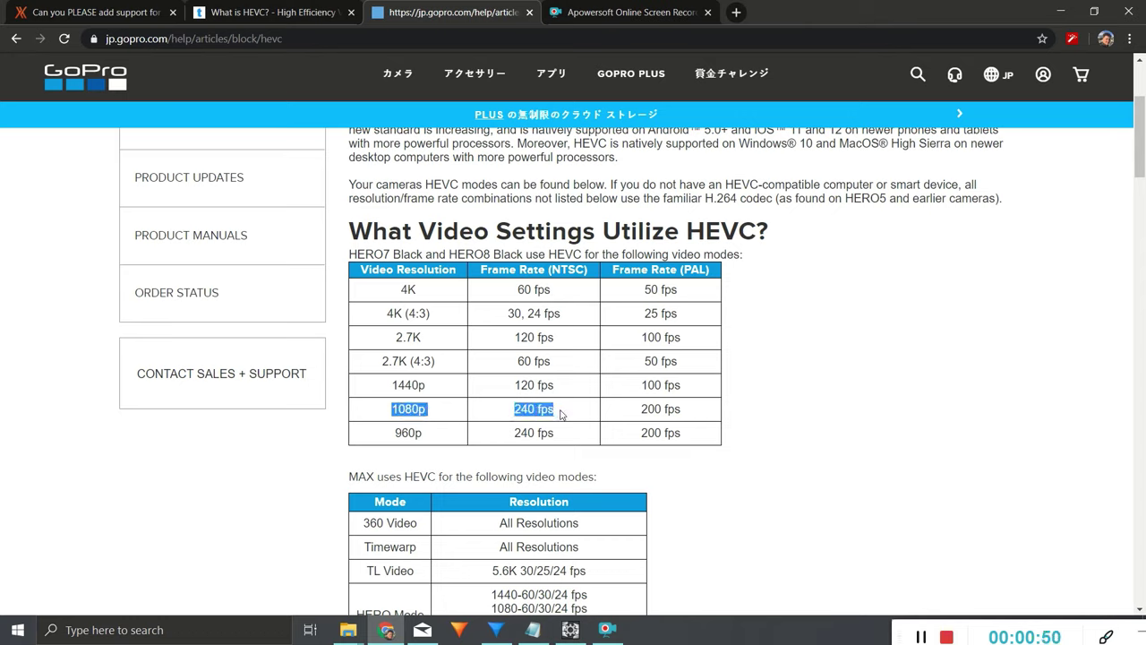
{"action": "left_click", "coordinate": [897, 364]}
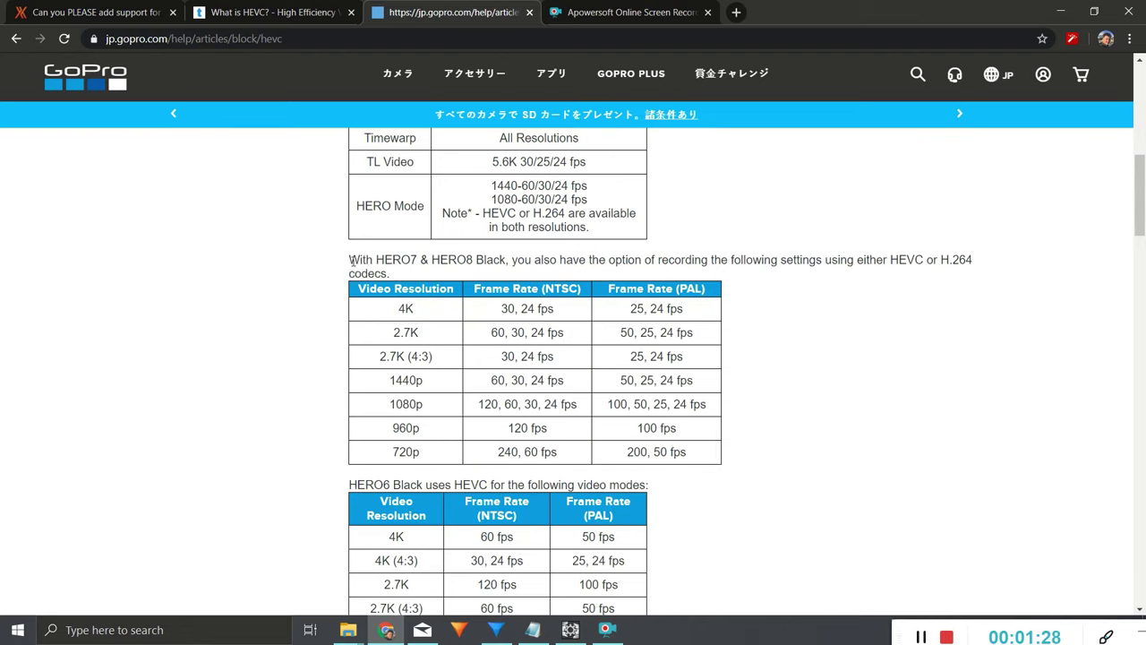
{"action": "left_click_drag", "start_coordinate": [349, 260], "coordinate": [858, 289]}
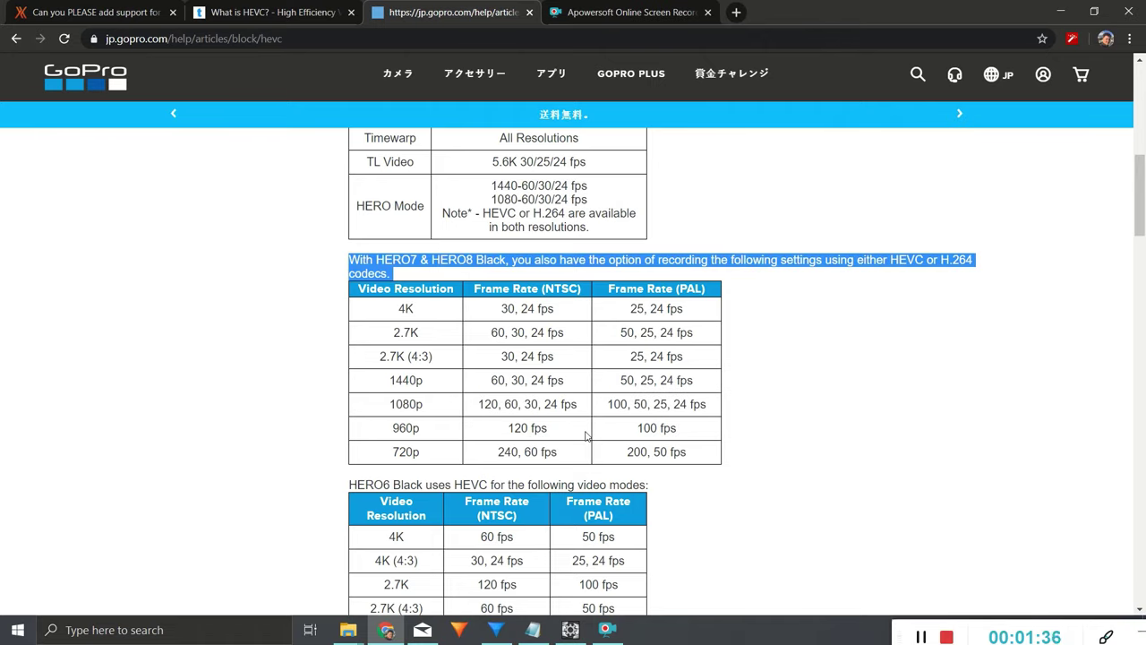
{"action": "left_click", "coordinate": [828, 448]}
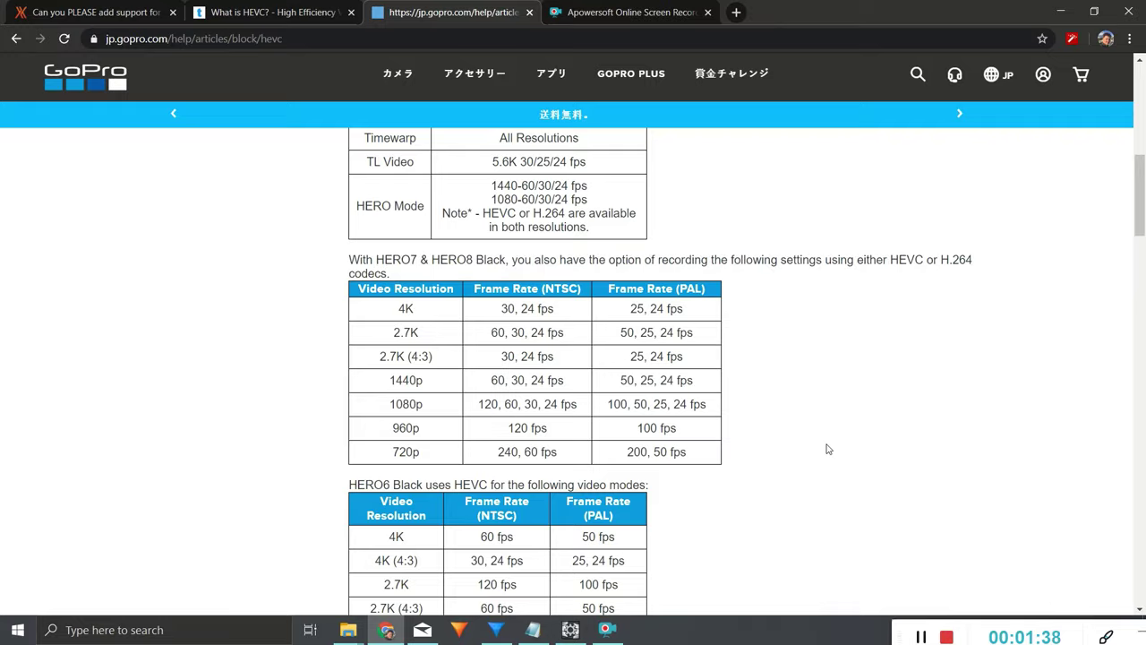